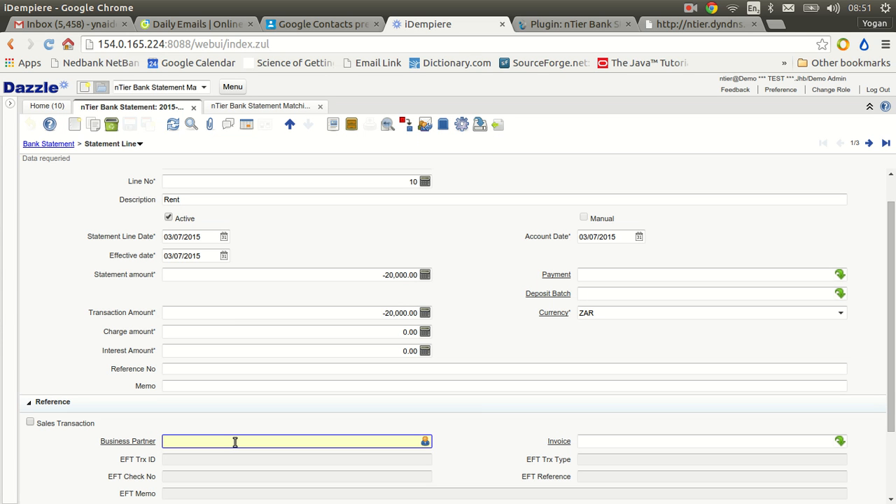
# Set the Rent statement line's business partner to Supplier C, found by searching for "supplier".
pyautogui.write('supplier')
pyautogui.press('Tab')
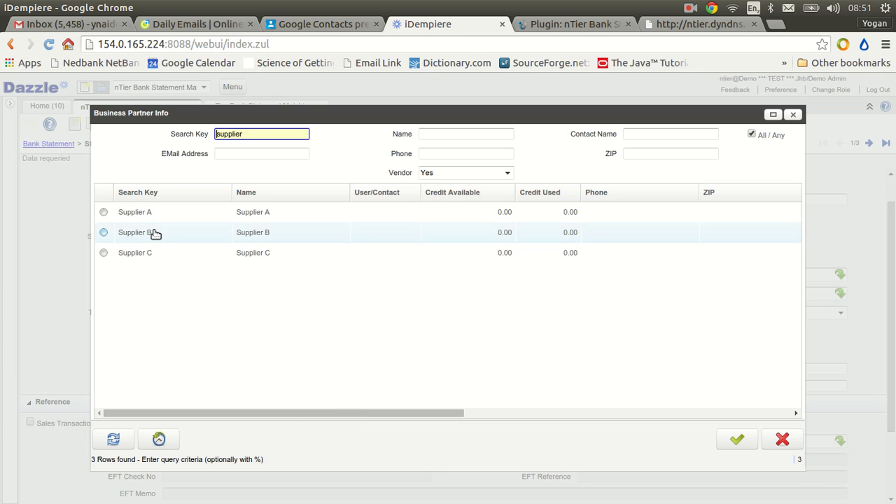
pyautogui.doubleClick(125, 253)
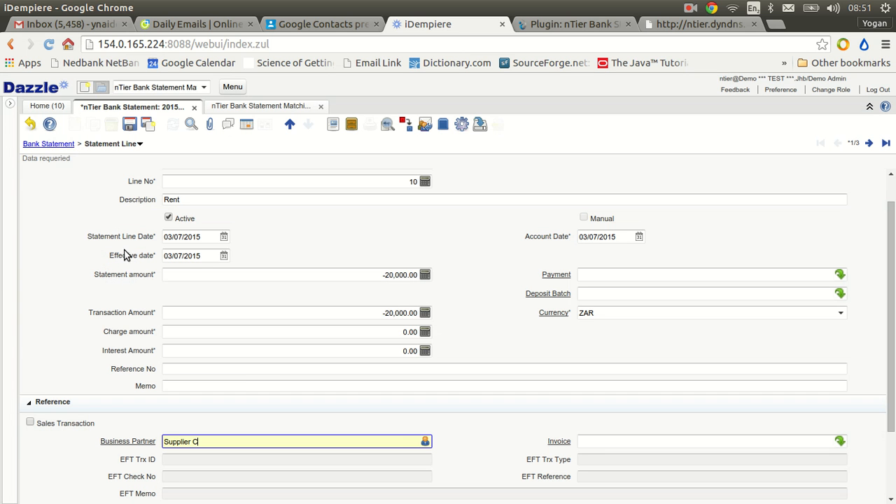
pyautogui.click(413, 368)
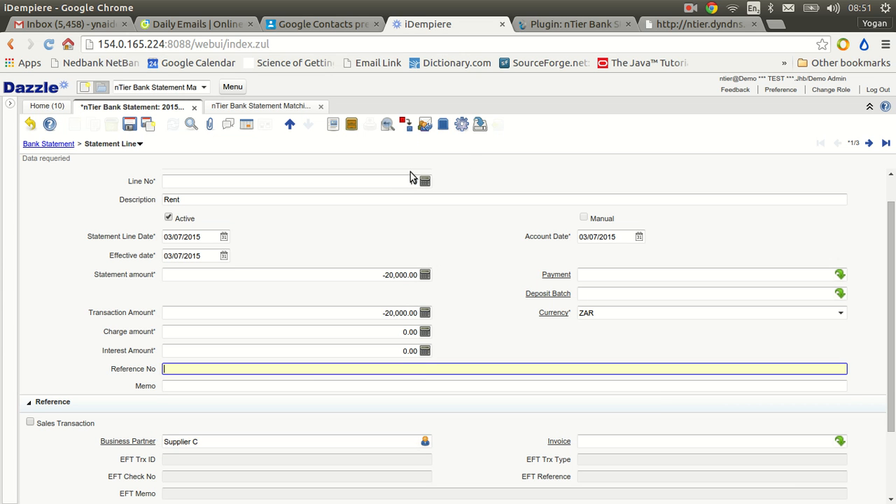
# Create a bank statement matcher for the Rent line with match action "Match open payment by amount" and payment type AP Payment.
pyautogui.click(461, 131)
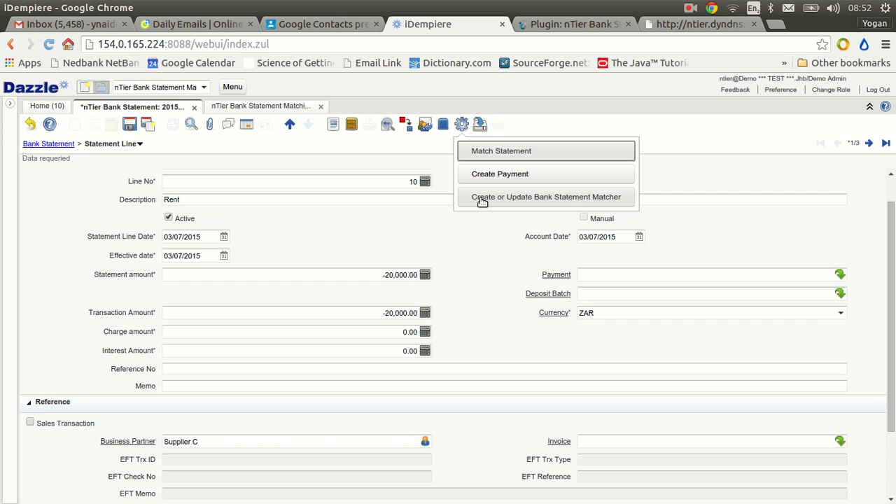
pyautogui.click(482, 199)
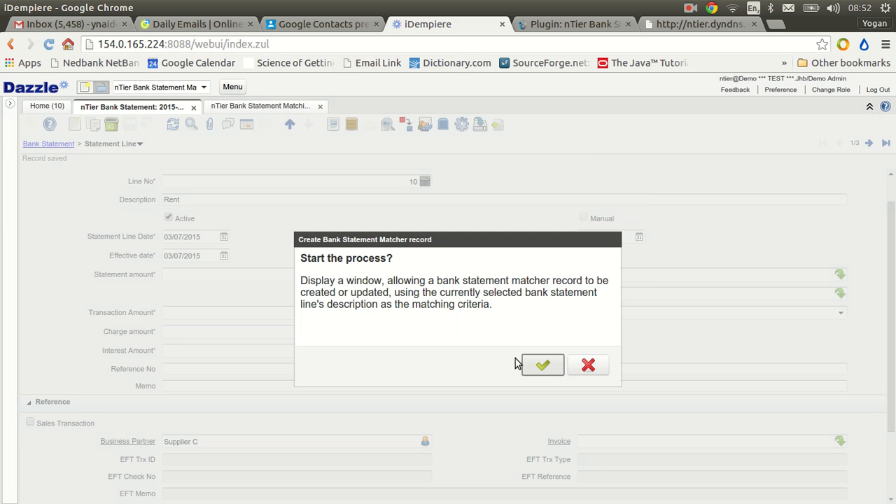
pyautogui.click(540, 365)
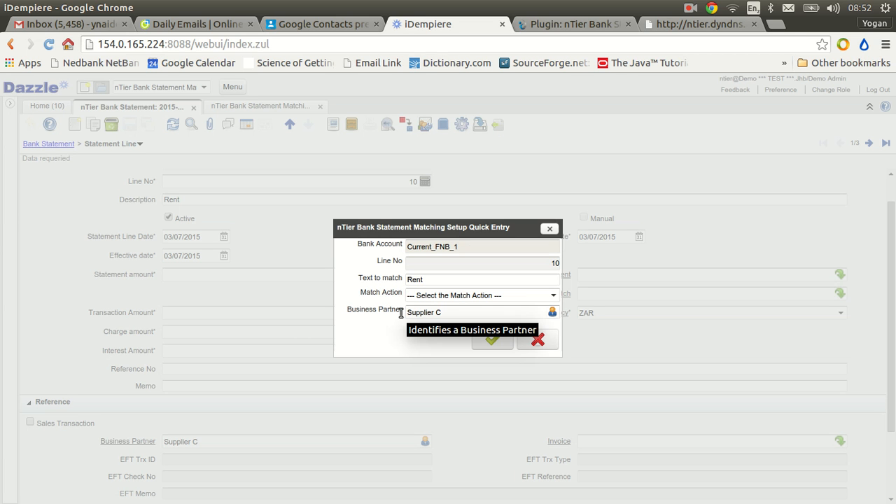
pyautogui.click(553, 296)
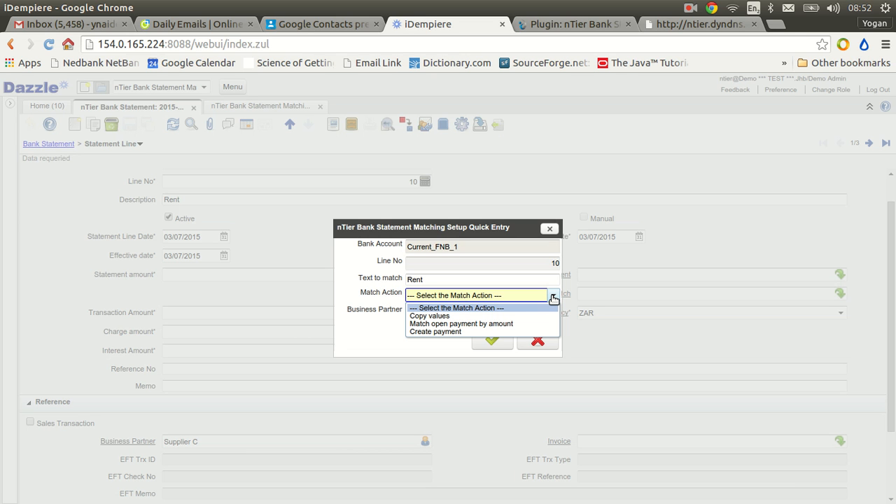
pyautogui.click(480, 324)
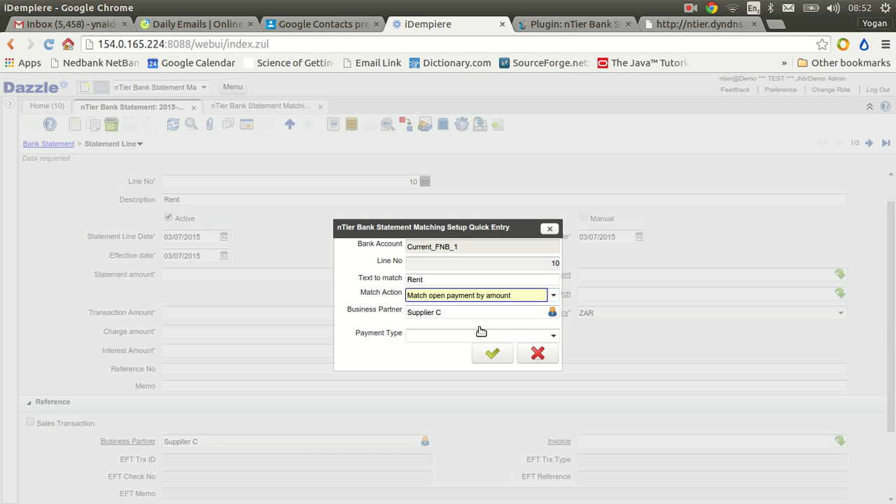
pyautogui.click(552, 337)
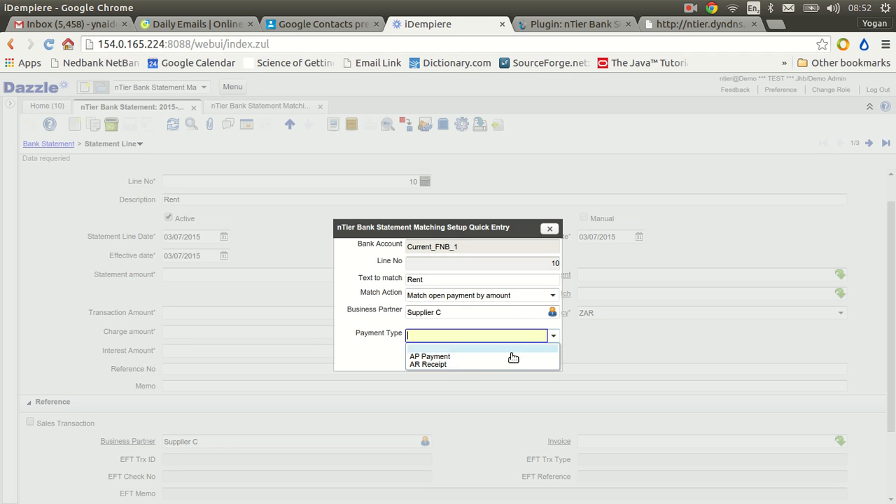
pyautogui.click(453, 357)
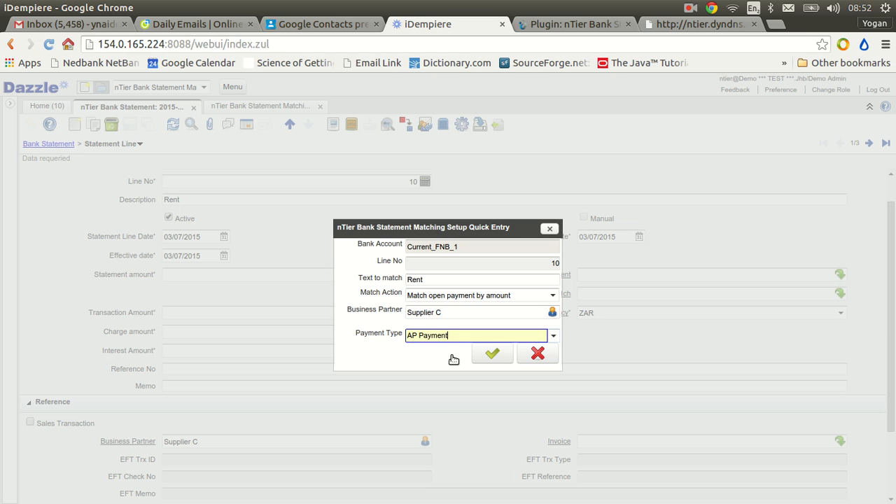
pyautogui.click(466, 312)
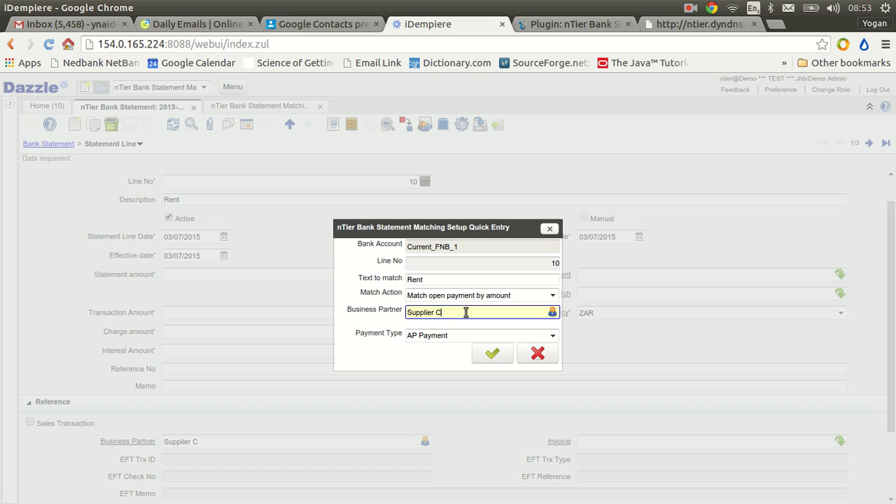
pyautogui.click(492, 354)
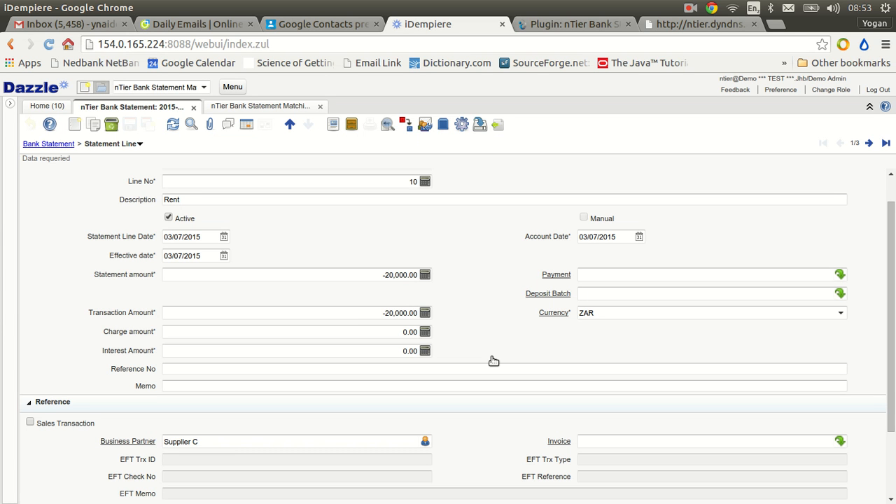
# Go to the telephone statement line and set its business partner to Telkom.
pyautogui.click(869, 143)
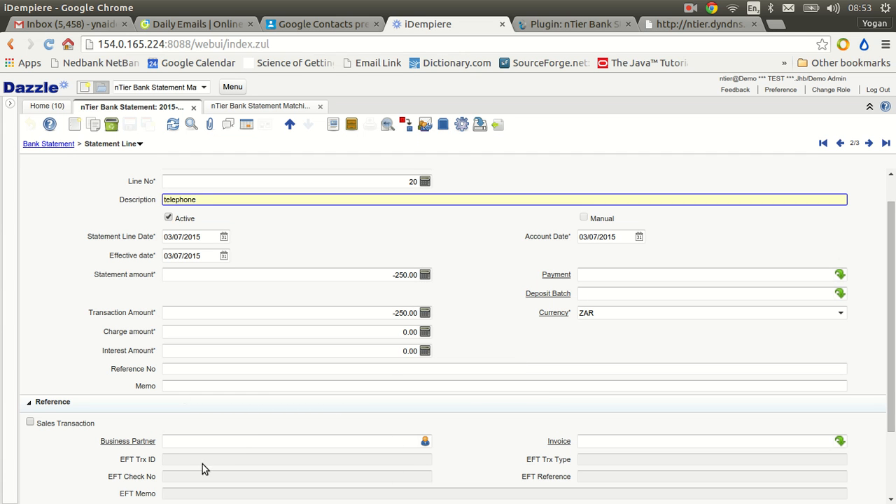
pyautogui.click(203, 439)
pyautogui.write('telkom')
pyautogui.press('Tab')
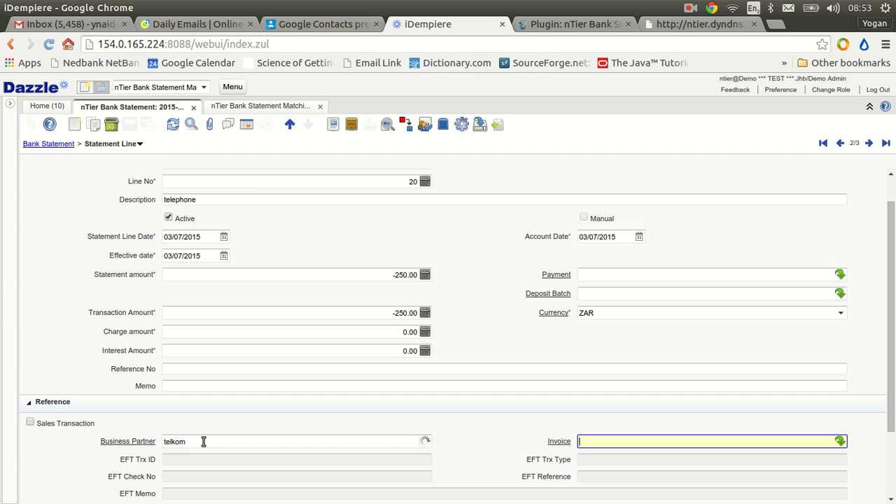
# Create a bank statement matcher for the telephone line with match action "Create payment" and payment type AP Payment.
pyautogui.click(461, 124)
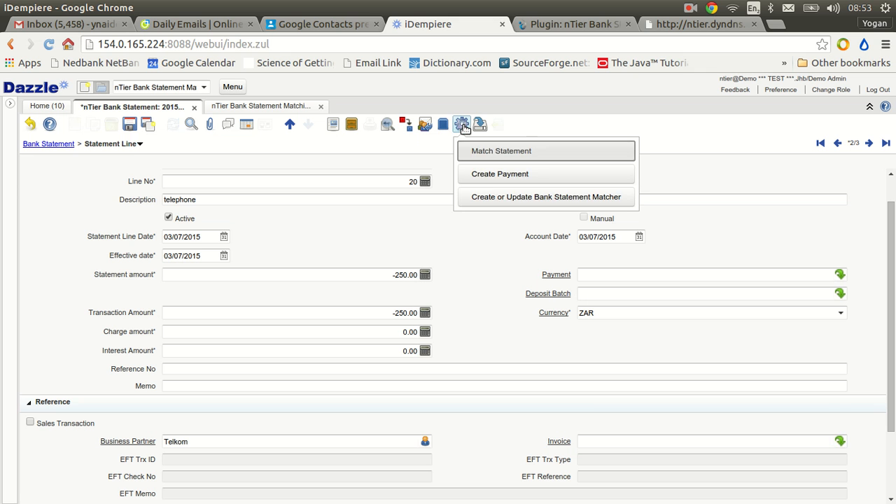
pyautogui.click(483, 198)
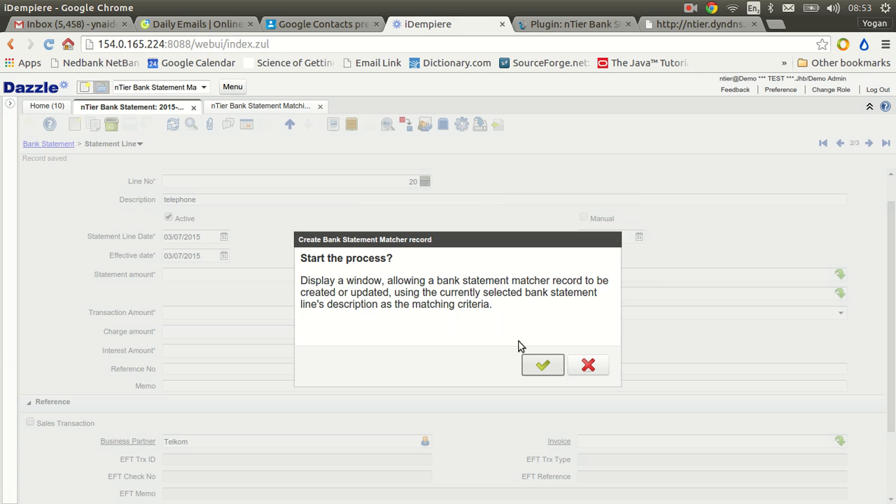
pyautogui.click(537, 366)
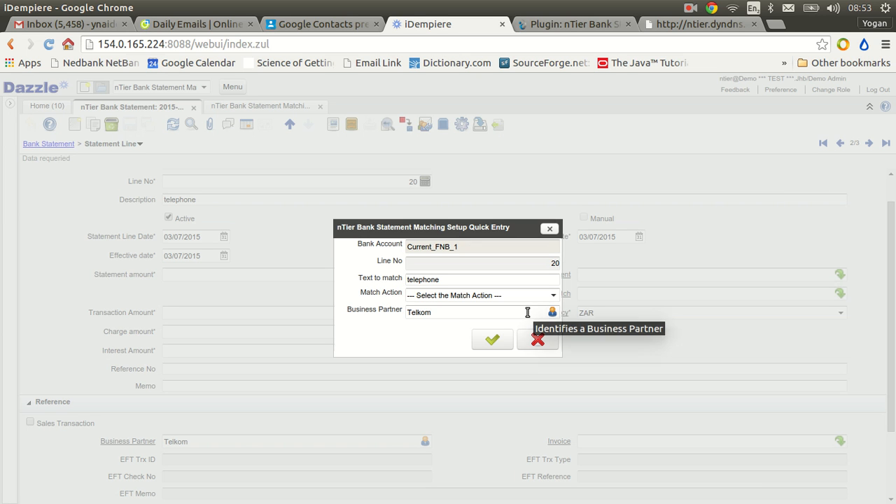
pyautogui.click(552, 295)
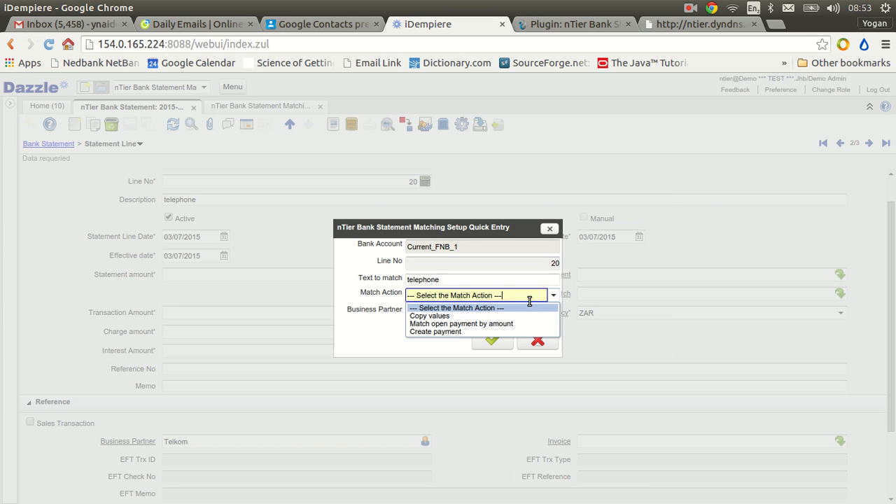
pyautogui.click(438, 332)
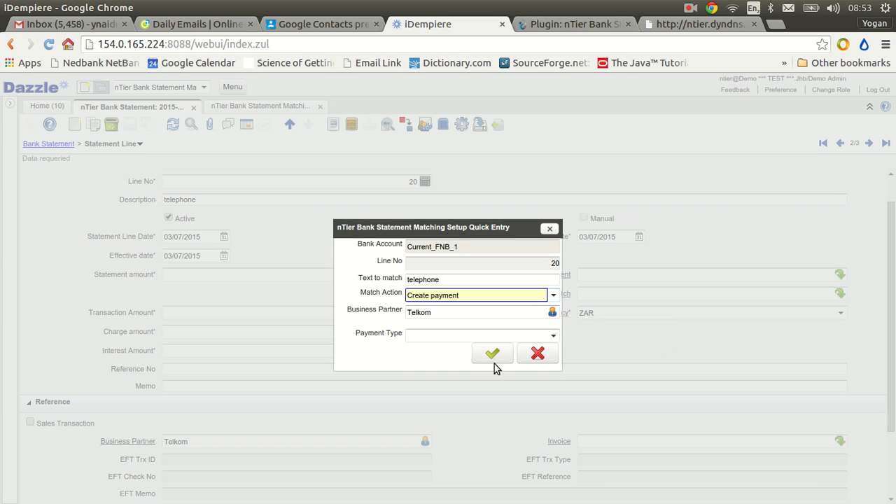
pyautogui.click(553, 335)
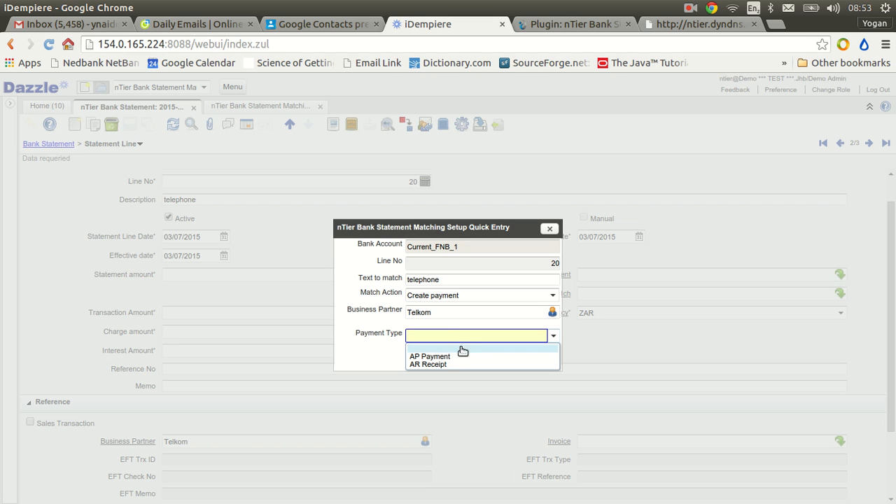
pyautogui.click(442, 356)
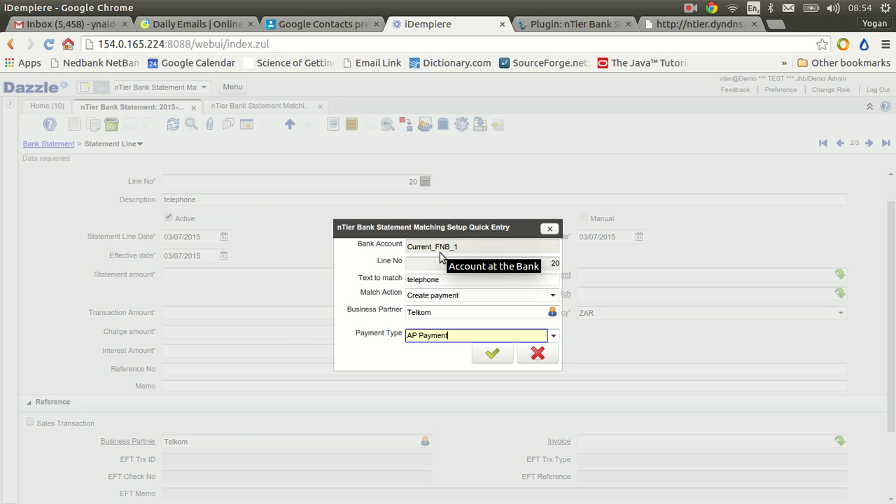
pyautogui.click(491, 354)
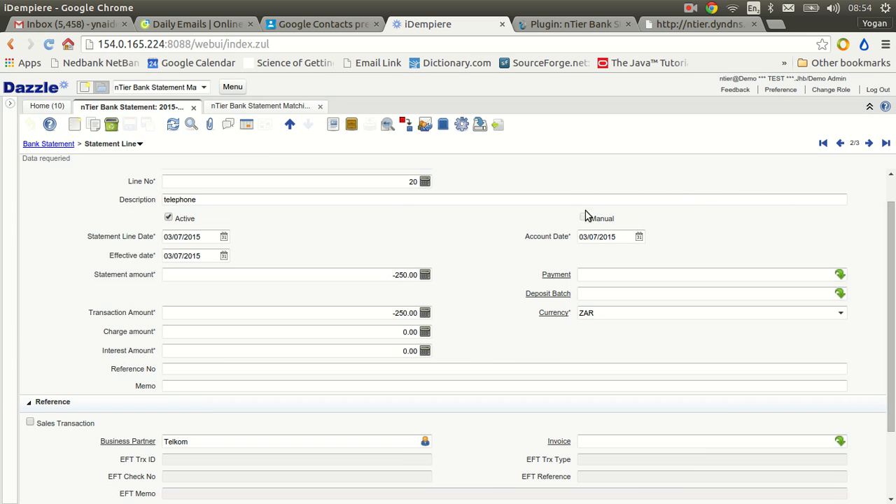
# Start a bank statement matcher for the electricity statement line and shorten its text to match to "ectrici".
pyautogui.click(869, 143)
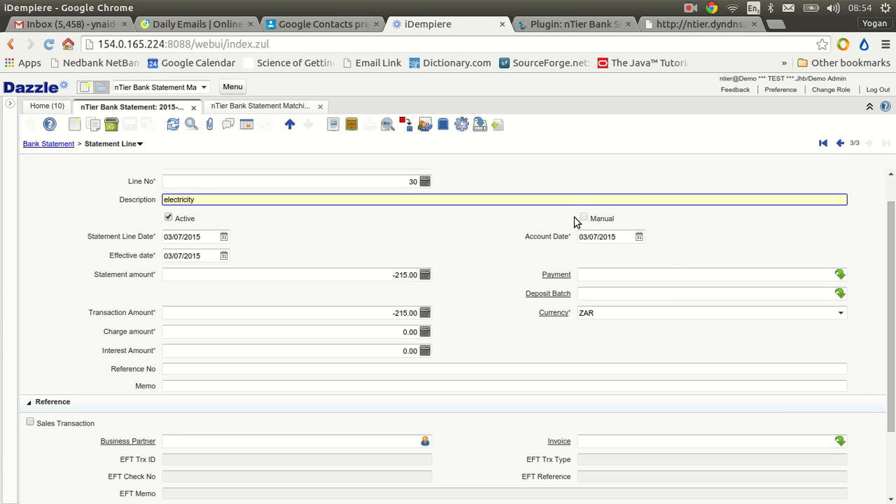
pyautogui.click(461, 124)
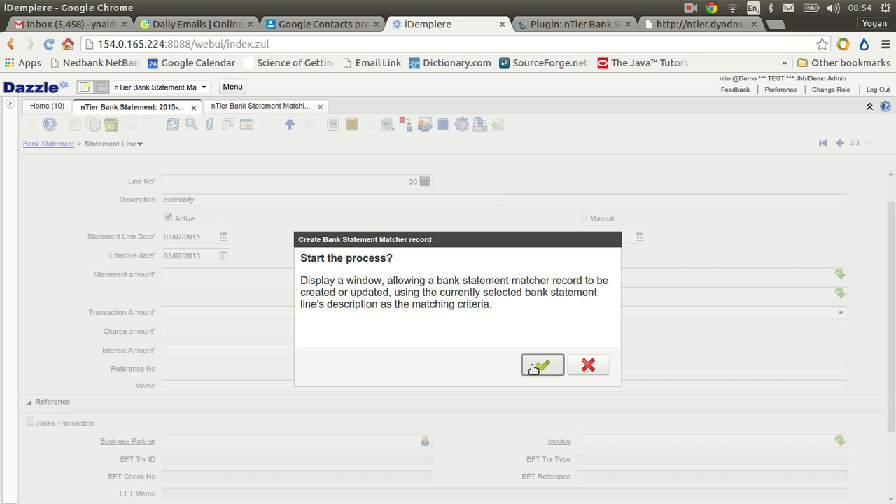
pyautogui.click(541, 365)
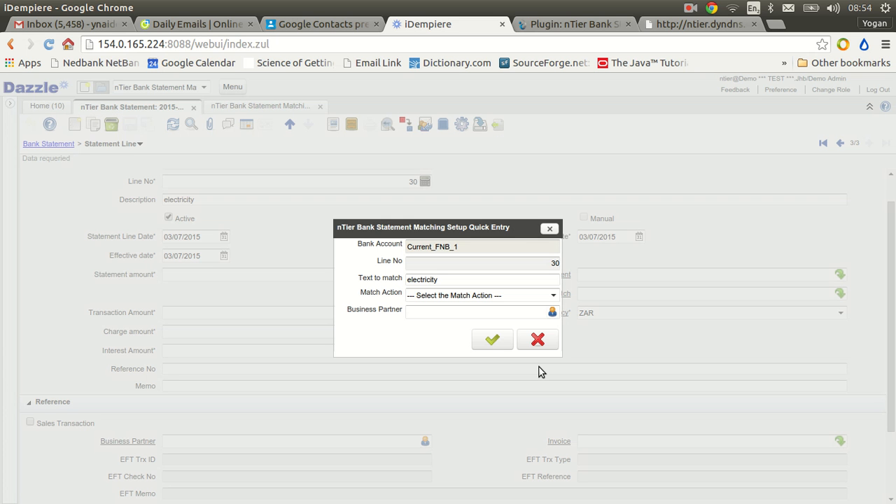
pyautogui.click(447, 280)
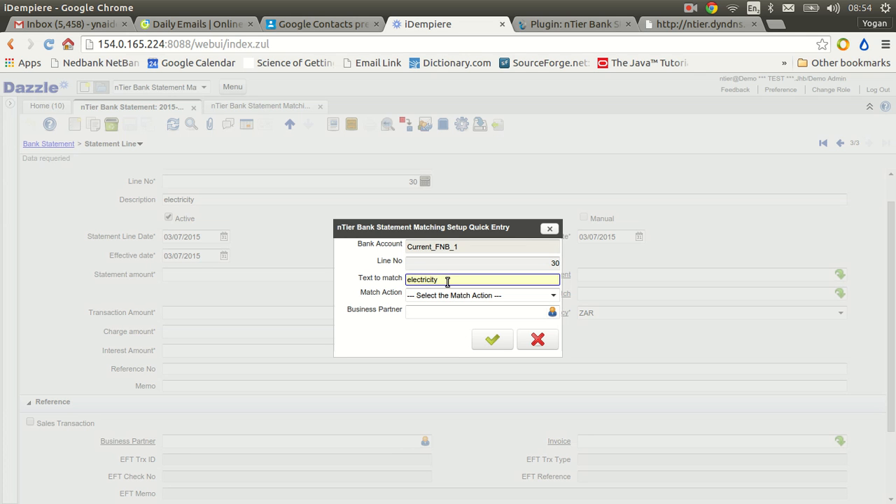
pyautogui.press('BackSpace')
pyautogui.press('BackSpace')
pyautogui.click(413, 280)
pyautogui.press('BackSpace')
pyautogui.press('BackSpace')
pyautogui.click(464, 264)
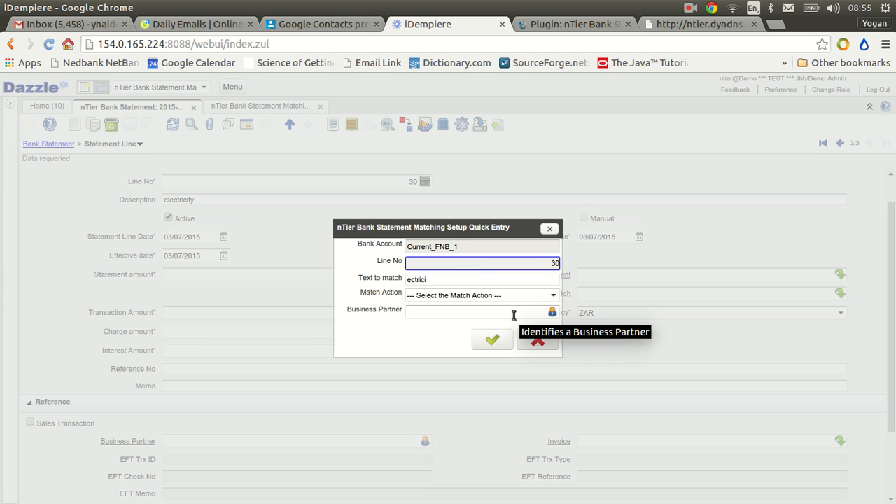
# Set the matcher's action to "Copy values" with the charge Water and Electricity, and save it.
pyautogui.click(553, 296)
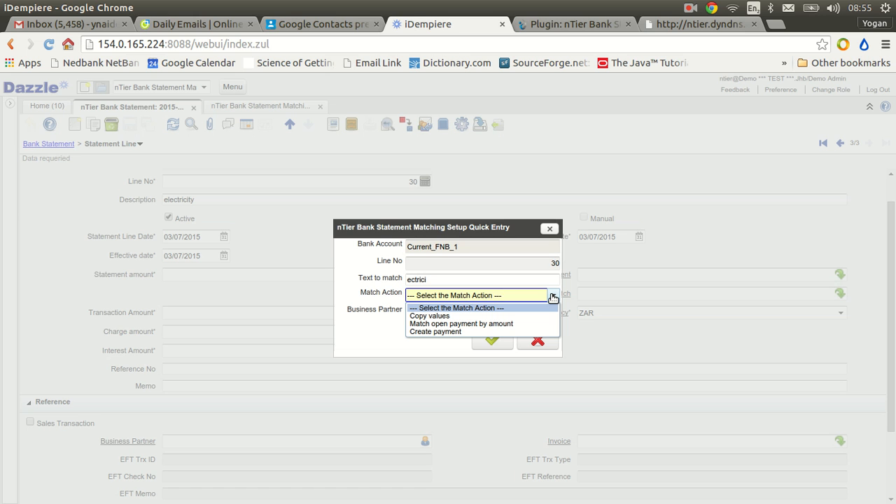
pyautogui.click(457, 315)
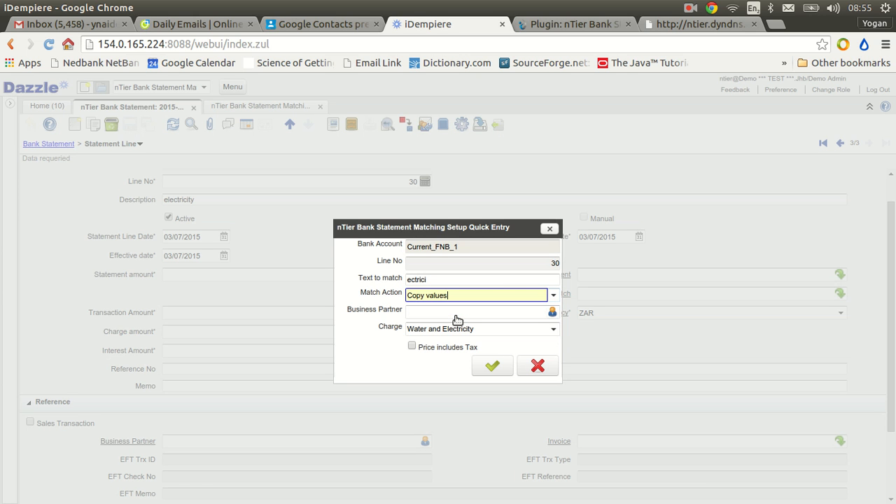
pyautogui.click(553, 329)
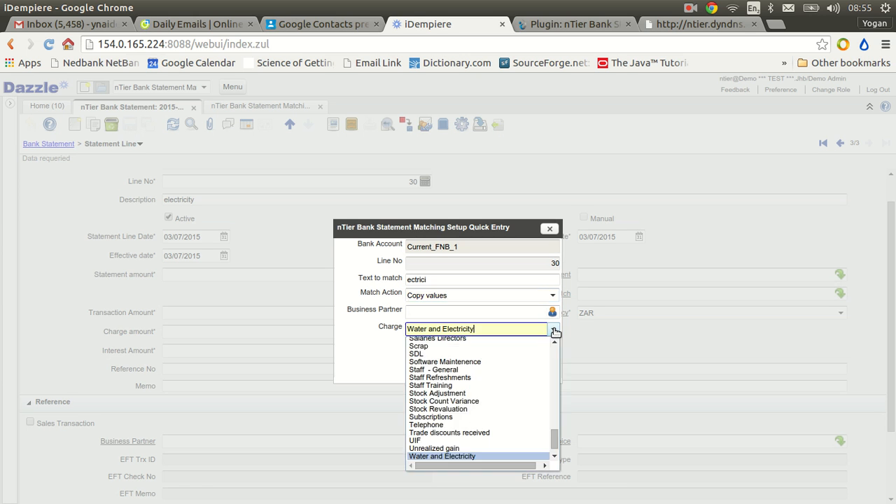
pyautogui.click(466, 459)
pyautogui.click(464, 456)
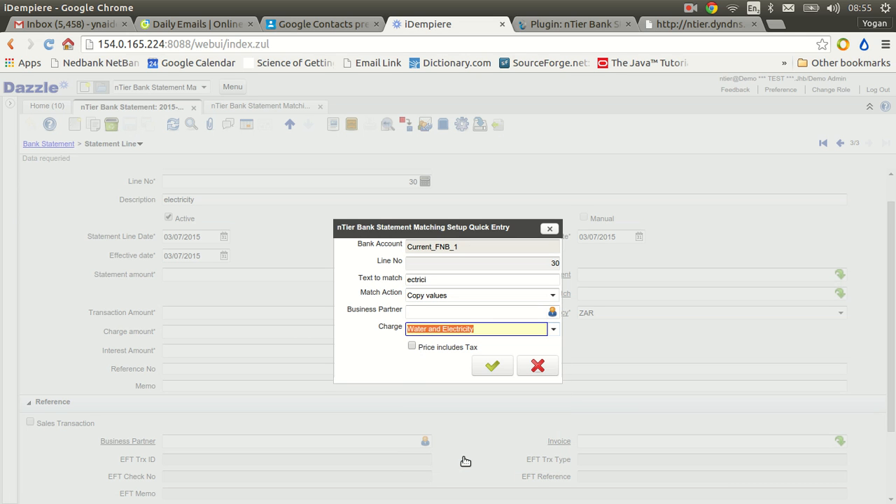
pyautogui.click(492, 367)
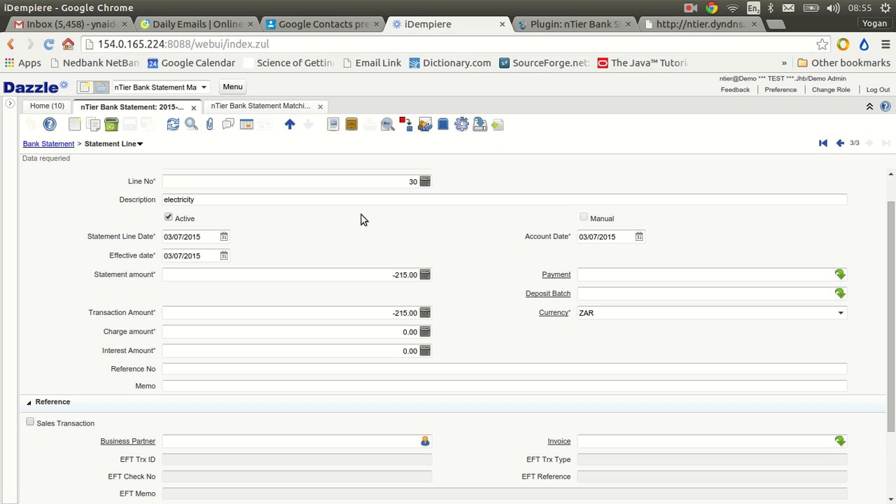
# Refresh the bank statement matching setup window and enlarge its Specify Matching Setup list to review the matcher records.
pyautogui.click(279, 108)
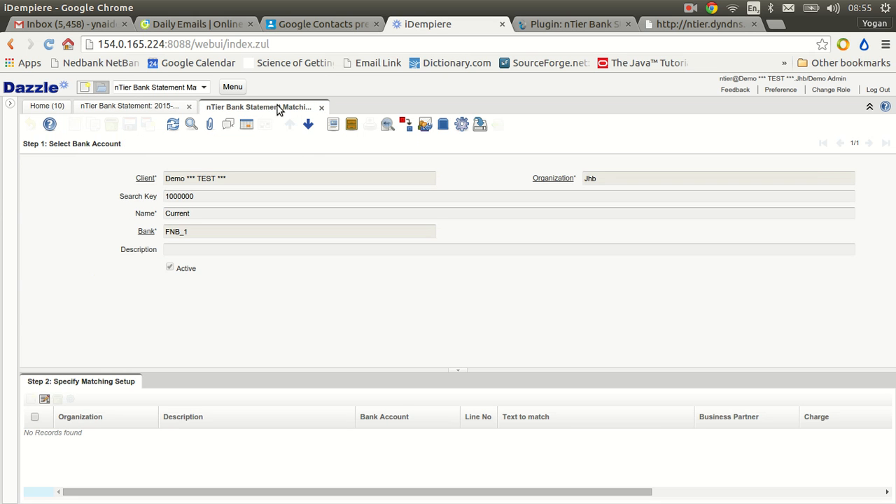
pyautogui.click(173, 124)
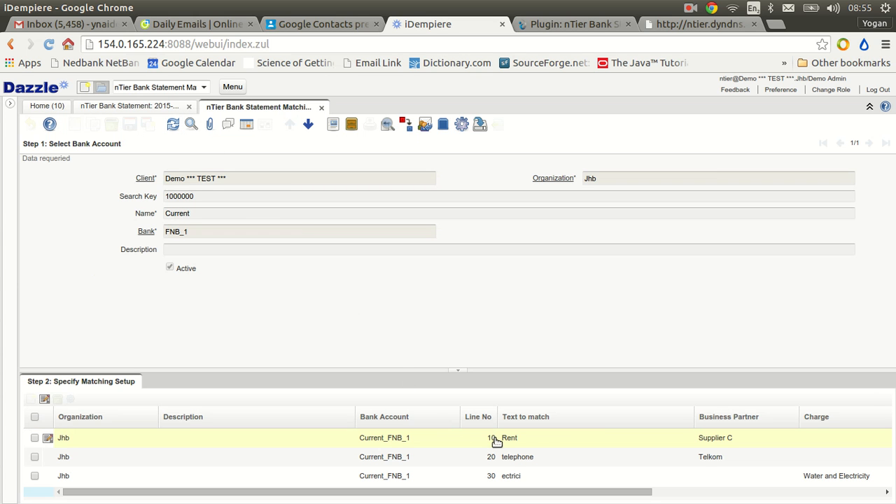
pyautogui.moveTo(411, 365); pyautogui.dragTo(384, 245)
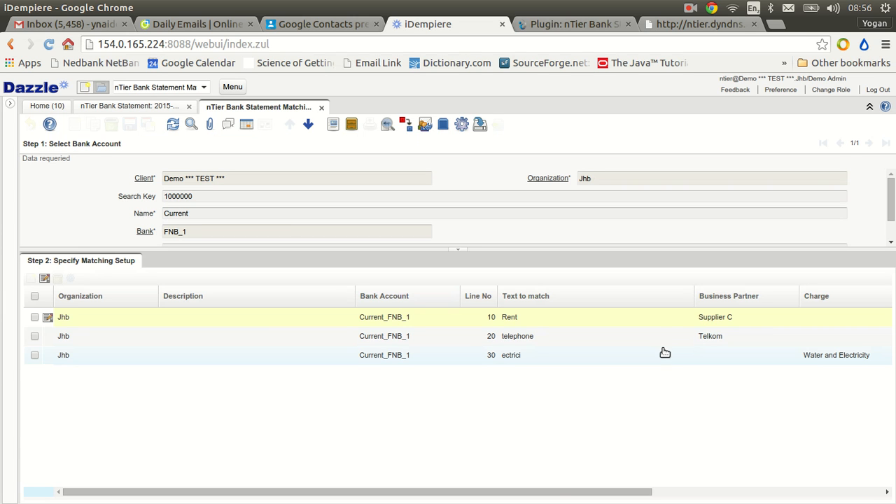
# Run Match Statement on the Rent line of the bank statement "2015-07-03 statement 4".
pyautogui.moveTo(560, 494)
pyautogui.mouseDown()
pyautogui.moveTo(660, 483)
pyautogui.moveTo(564, 494)
pyautogui.mouseUp()
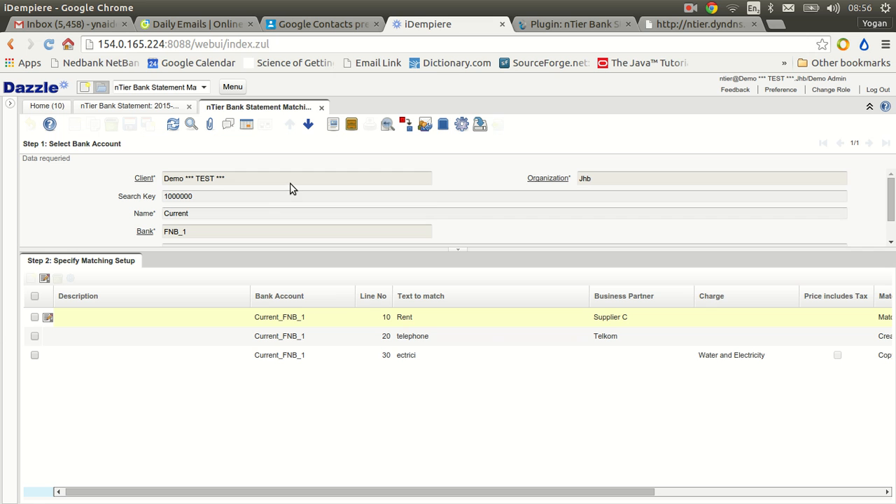
pyautogui.moveTo(392, 242); pyautogui.dragTo(387, 326)
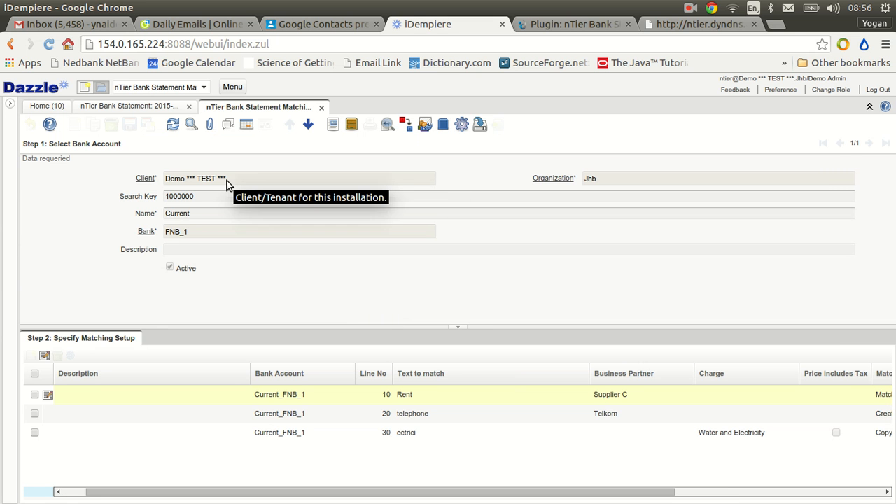
pyautogui.click(146, 106)
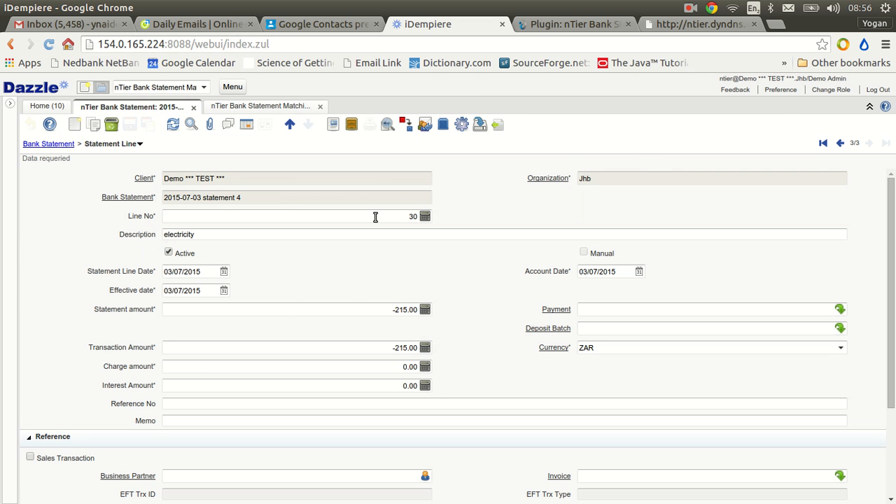
pyautogui.click(823, 142)
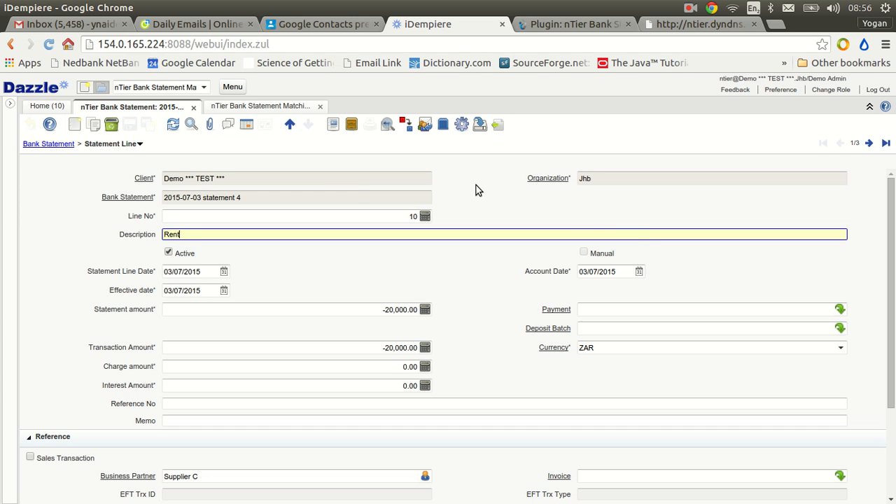
pyautogui.click(463, 130)
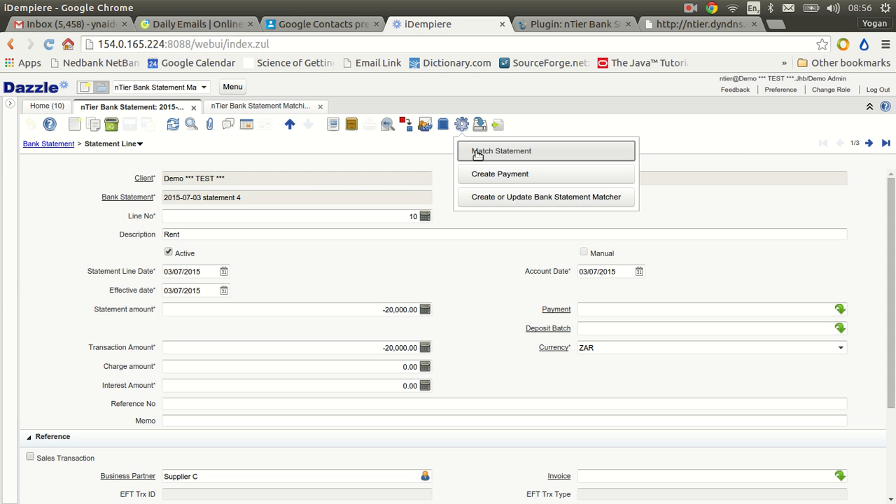
pyautogui.click(476, 154)
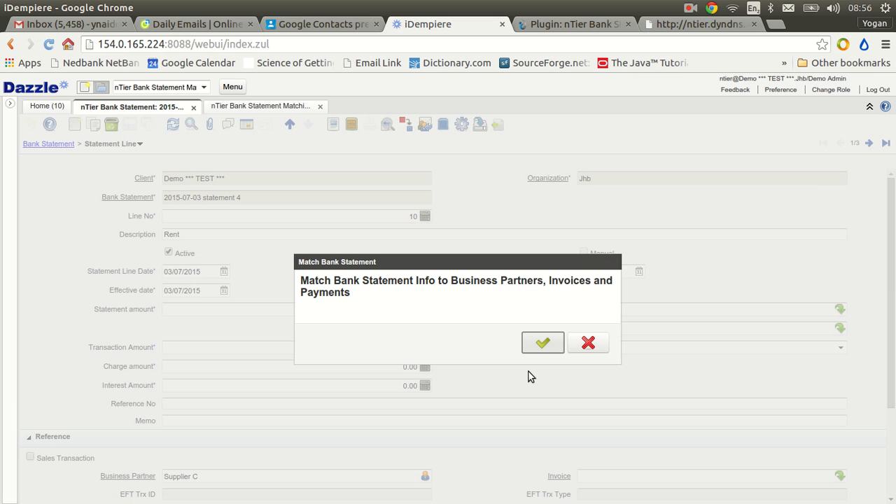
pyautogui.click(543, 342)
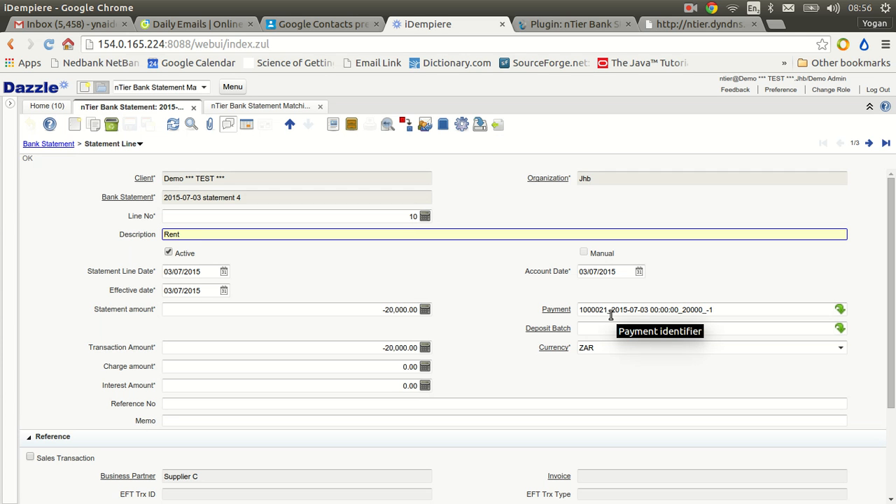
# Review the match actions and payment types of the matcher records in the bank statement matching setup.
pyautogui.click(283, 109)
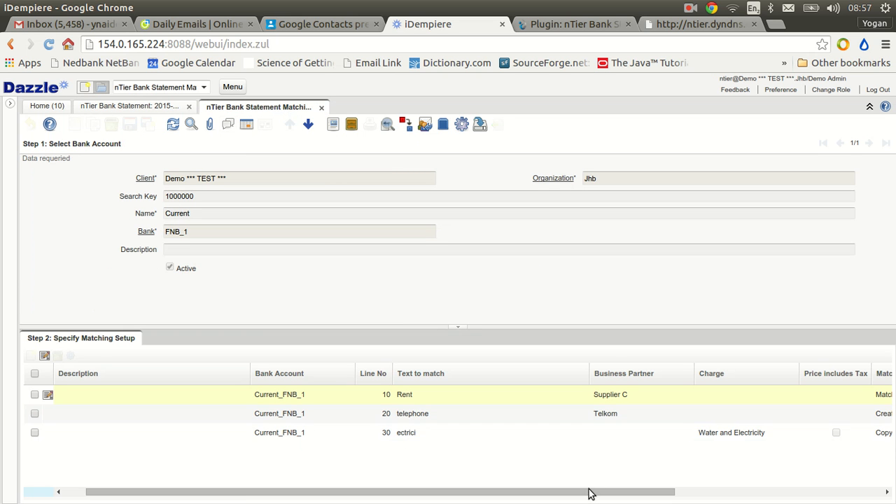
pyautogui.moveTo(598, 492); pyautogui.dragTo(696, 498)
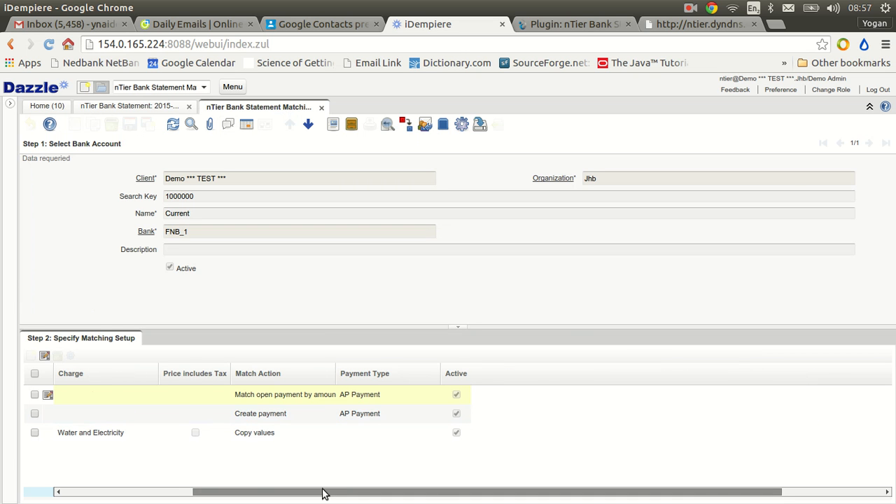
pyautogui.moveTo(333, 494); pyautogui.dragTo(168, 480)
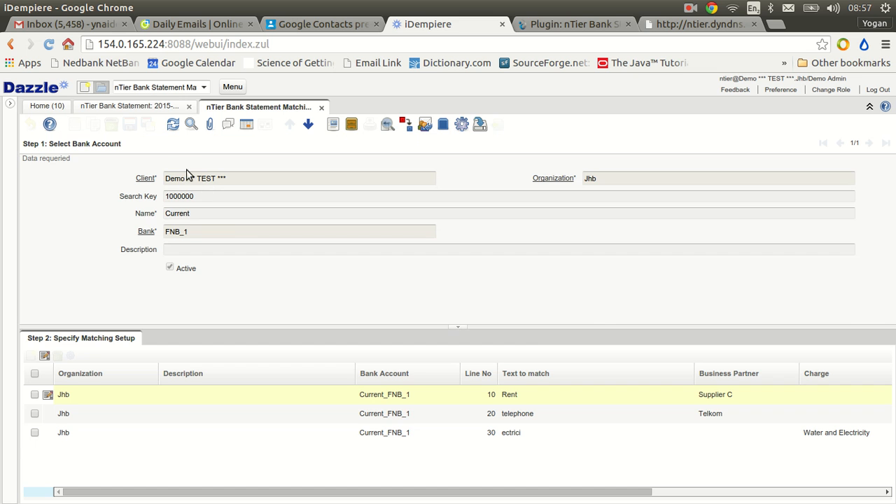
# Read the chat note on the Rent statement line to check which matcher was applied, and close it.
pyautogui.click(154, 106)
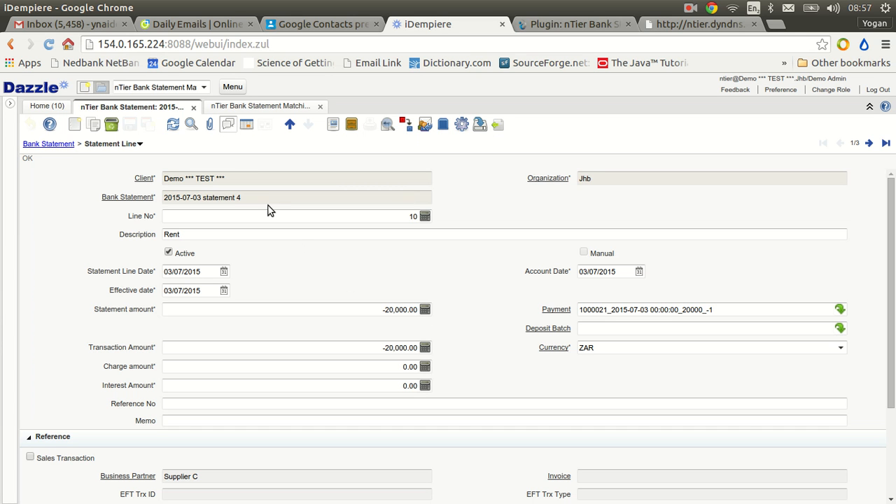
pyautogui.click(229, 124)
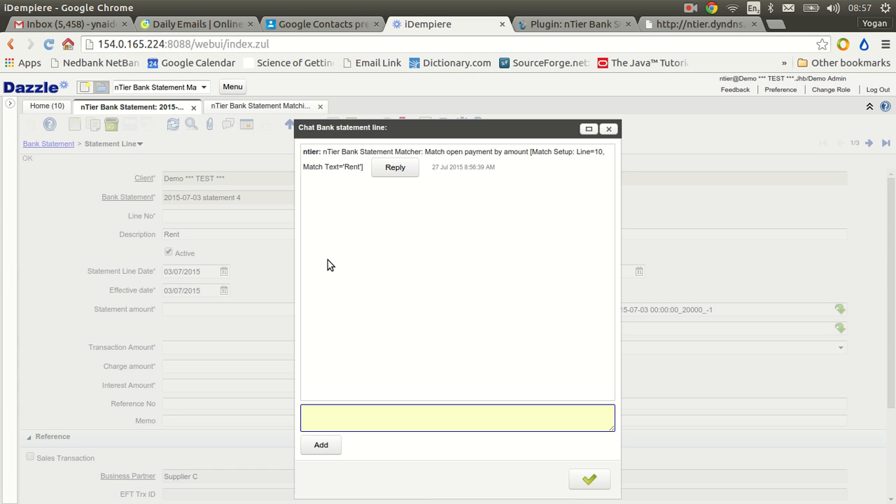
pyautogui.click(608, 129)
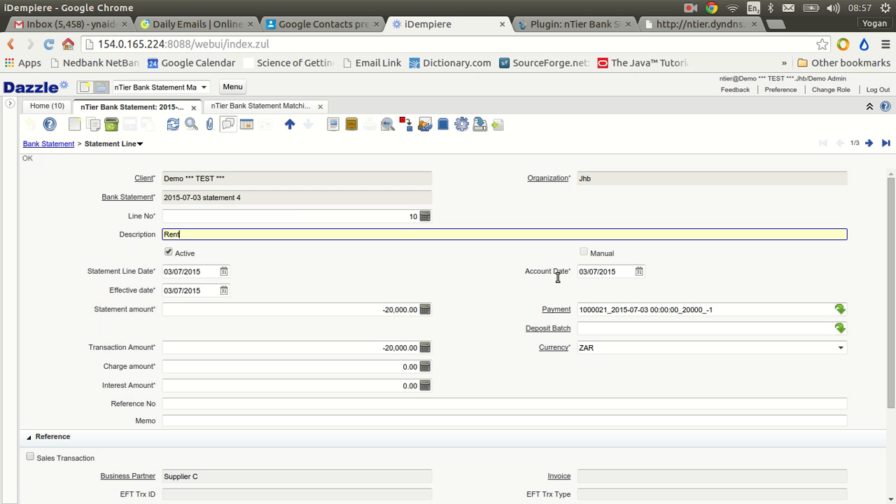
# Return to the parent bank statement and run Match Statement for the whole statement.
pyautogui.click(56, 145)
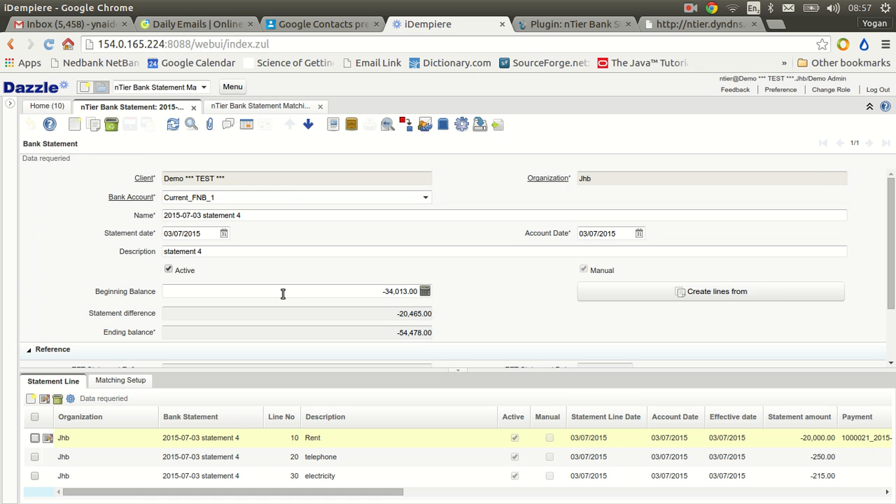
pyautogui.click(461, 123)
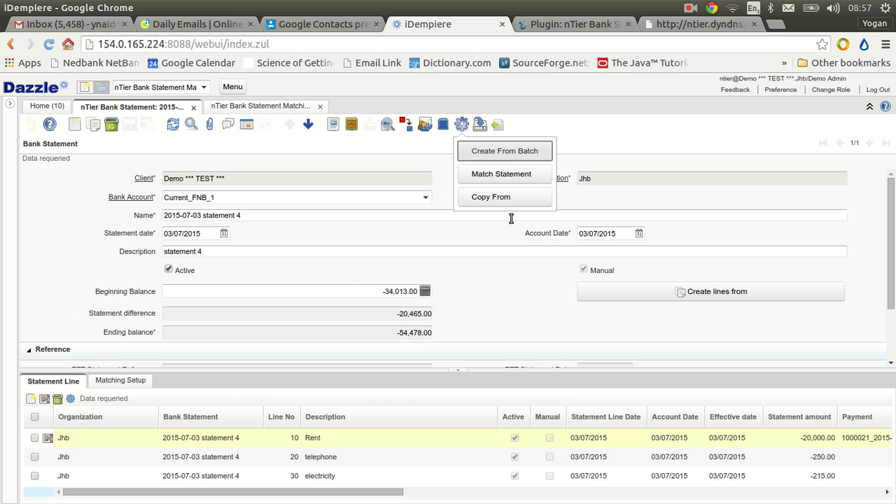
pyautogui.click(504, 177)
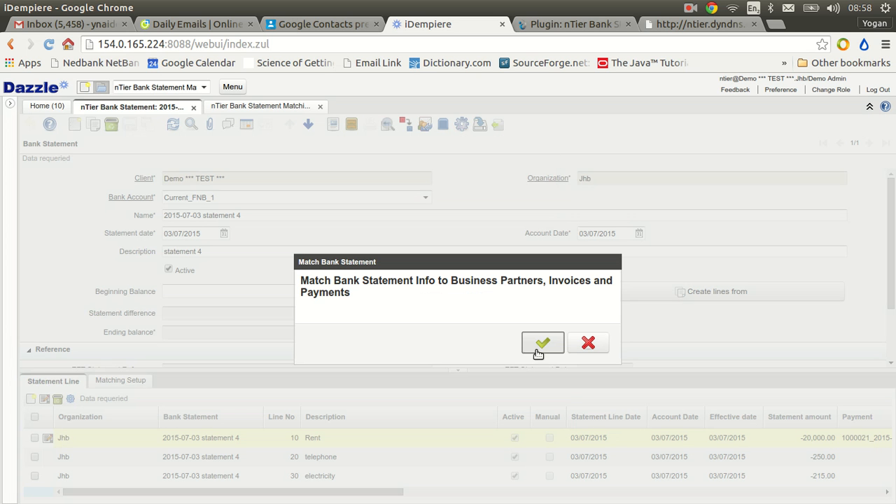
pyautogui.click(540, 344)
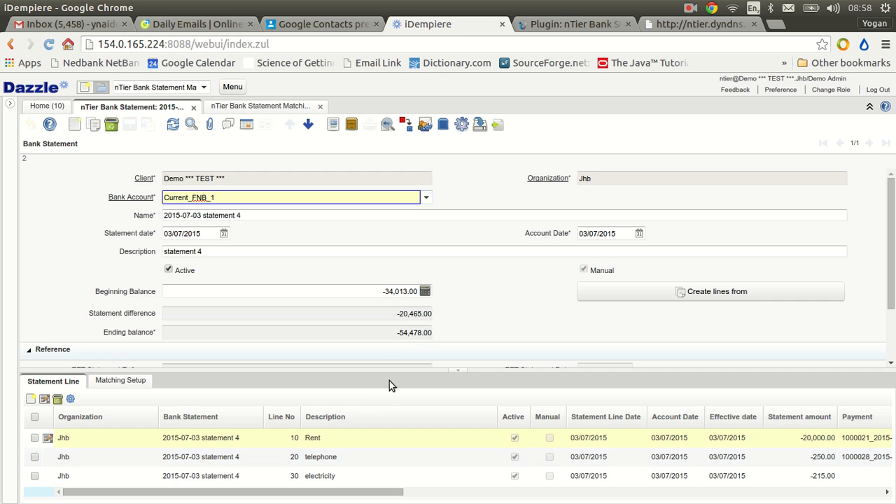
# Enlarge the statement line list and examine the Rent, telephone and electricity lines one by one for their matched payments and charges.
pyautogui.moveTo(390, 364); pyautogui.dragTo(386, 242)
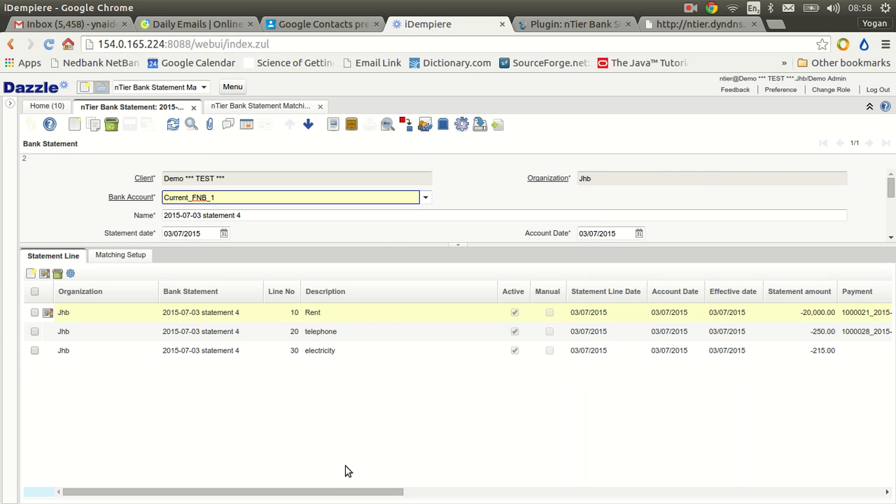
pyautogui.click(68, 262)
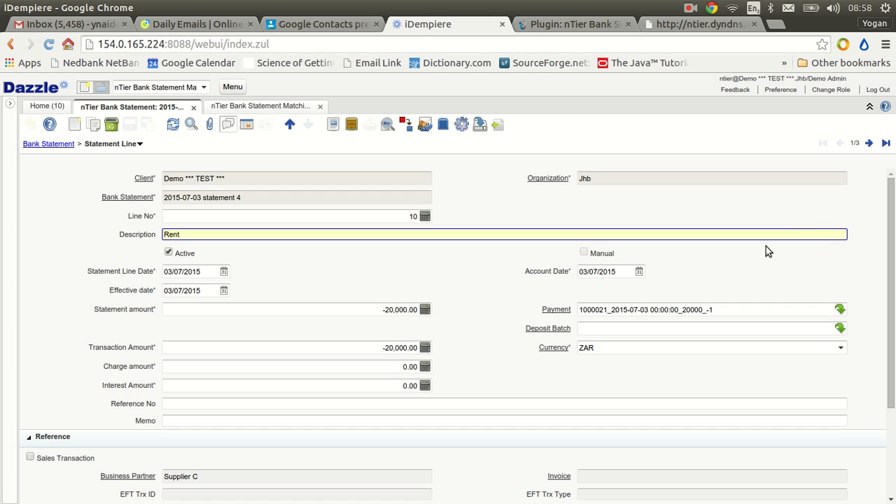
pyautogui.click(868, 144)
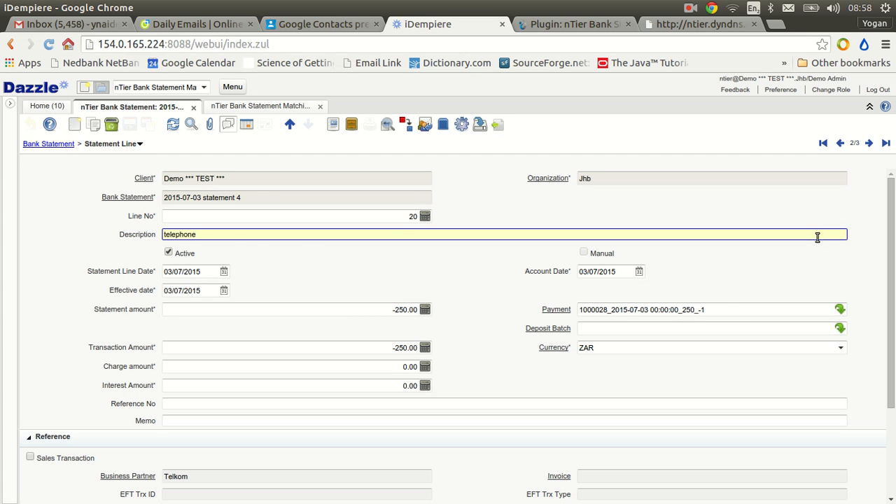
pyautogui.click(868, 143)
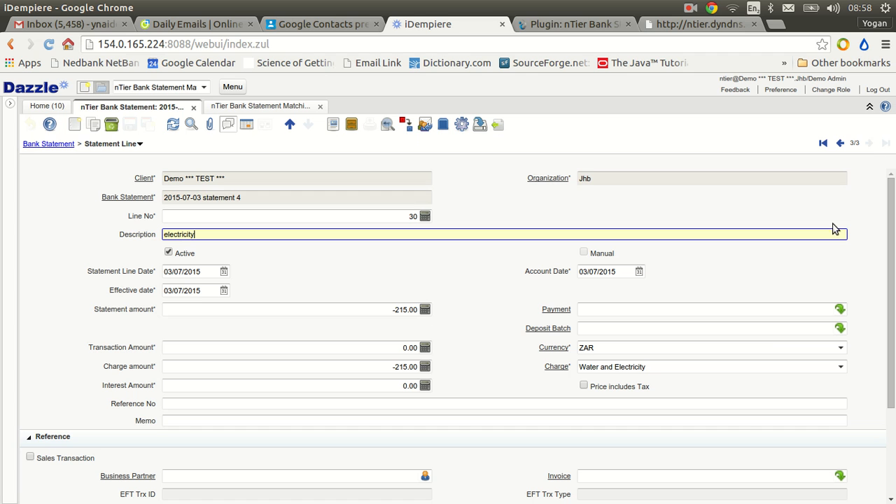